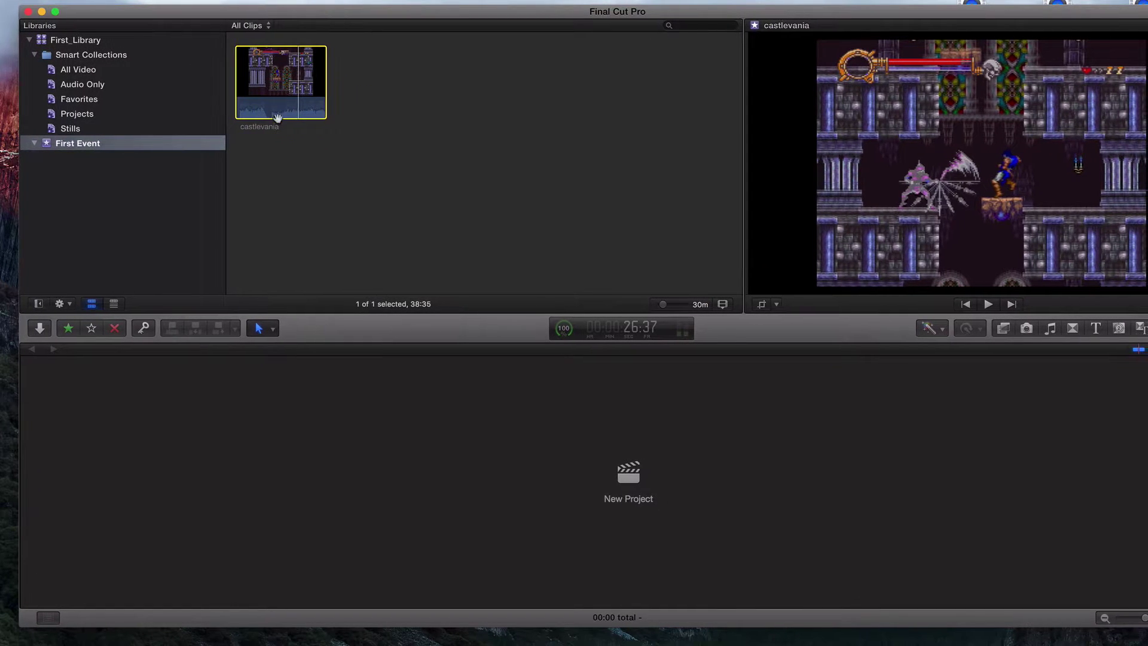
Step: Check the Favorites collection, then select and play the castlevania clip in First Event
{"action": "left_click", "coordinate": [315, 149]}
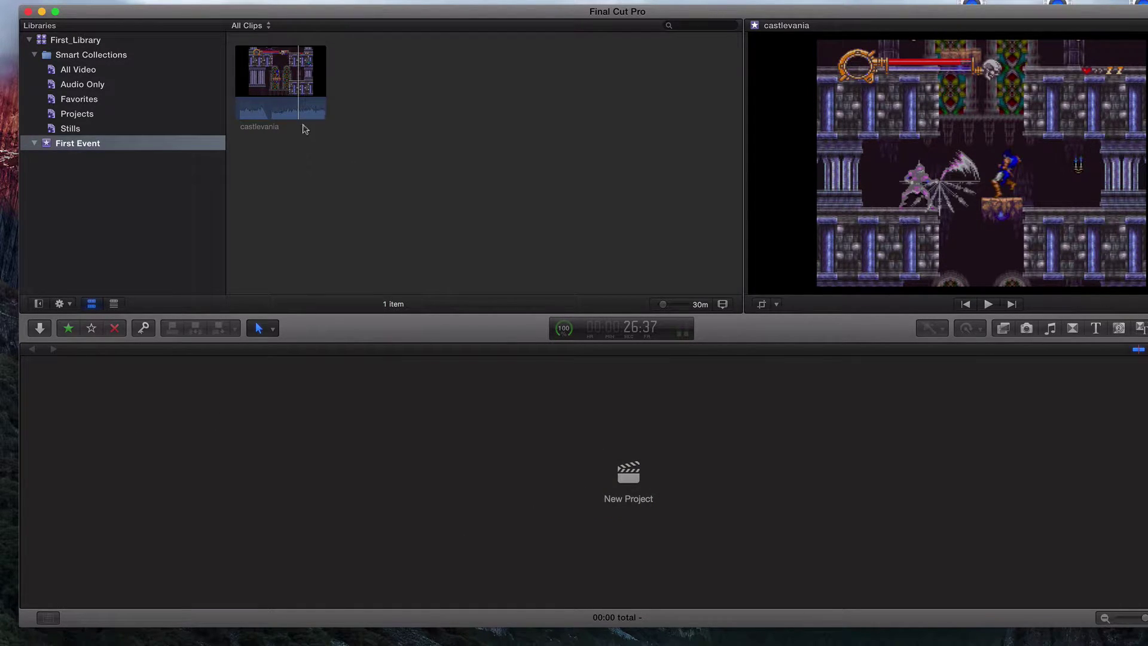
{"action": "left_click", "coordinate": [79, 101]}
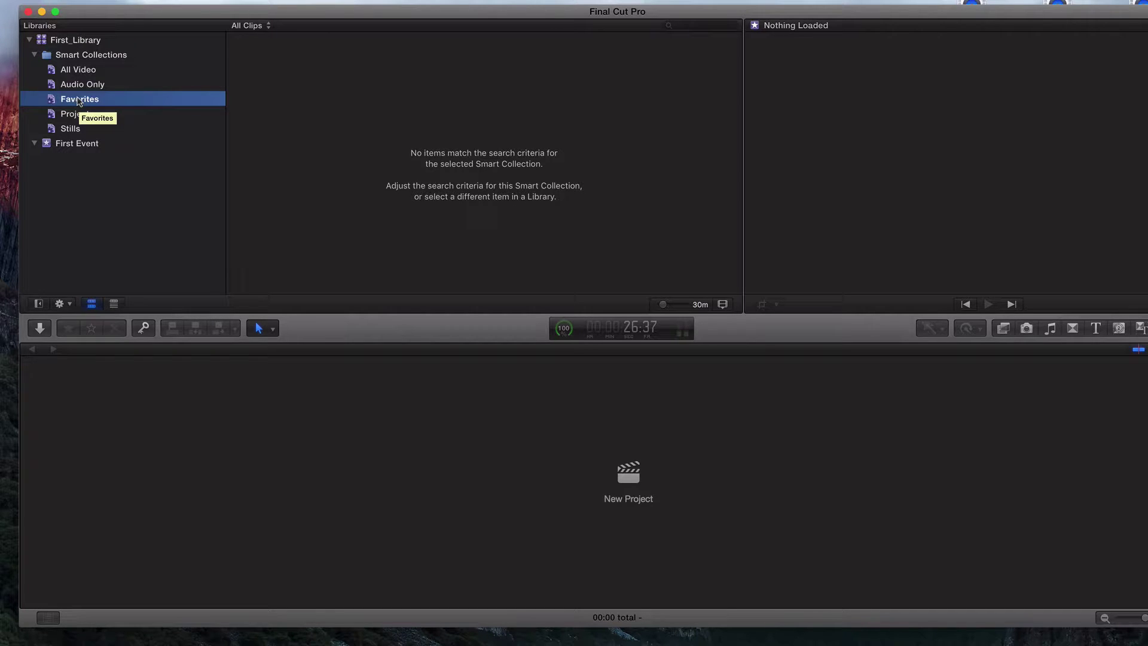
{"action": "left_click", "coordinate": [77, 144]}
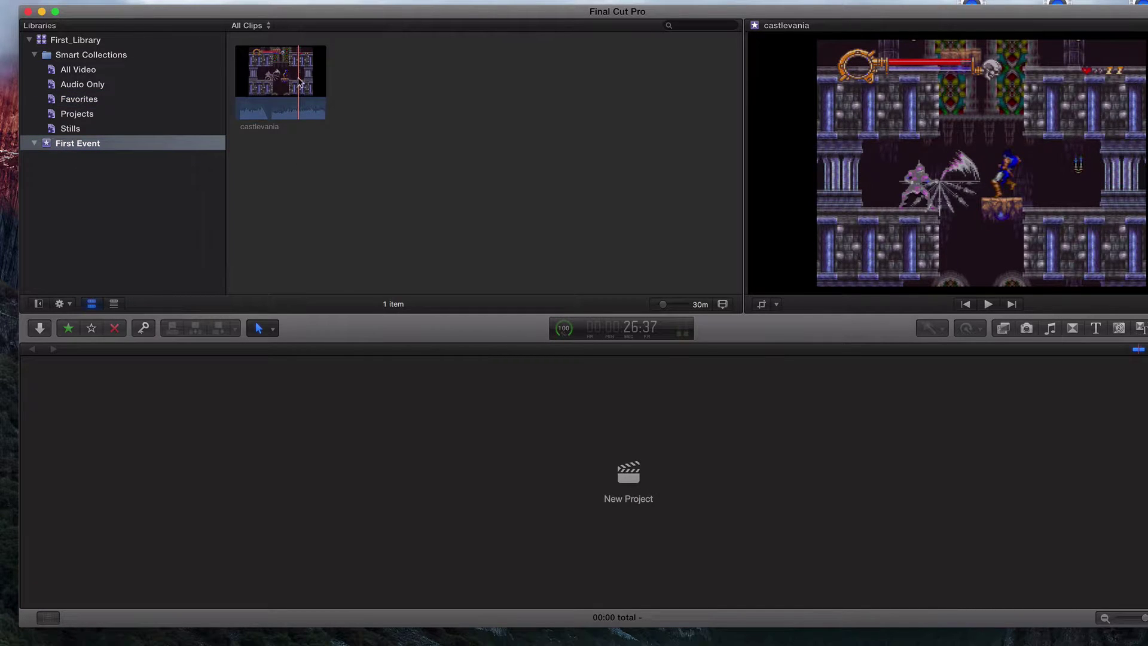
{"action": "left_click", "coordinate": [299, 85]}
{"action": "key", "text": "space"}
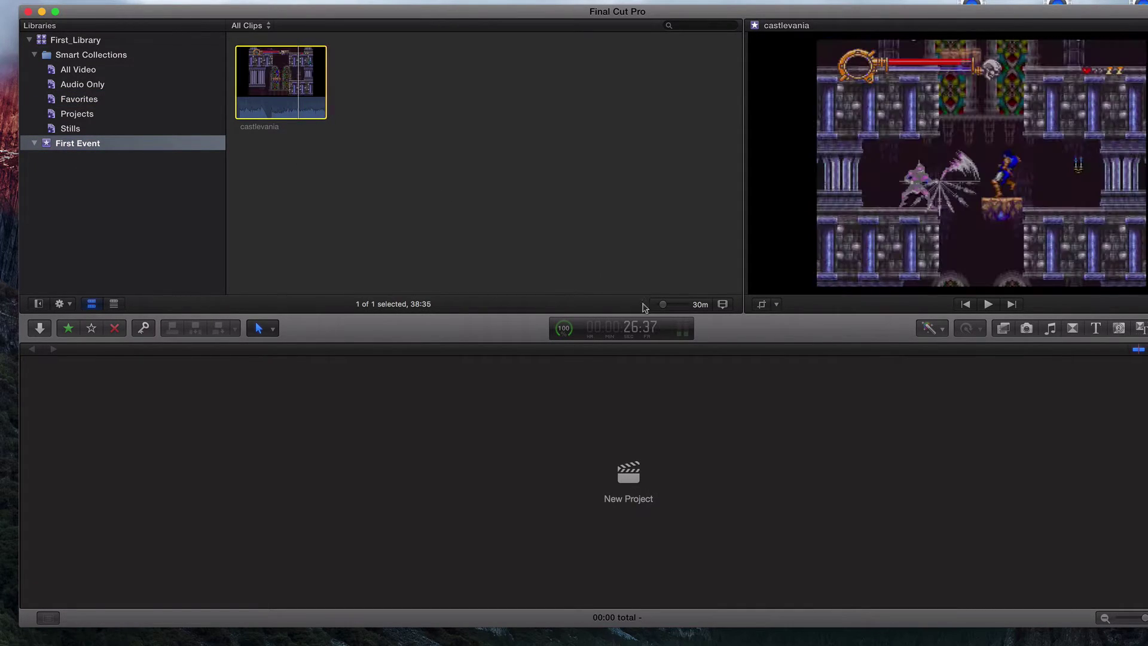
Step: Zoom the browser filmstrip in, switch to list view, and position the playhead in castlevania
{"action": "left_click_drag", "start_coordinate": [662, 304], "coordinate": [680, 306]}
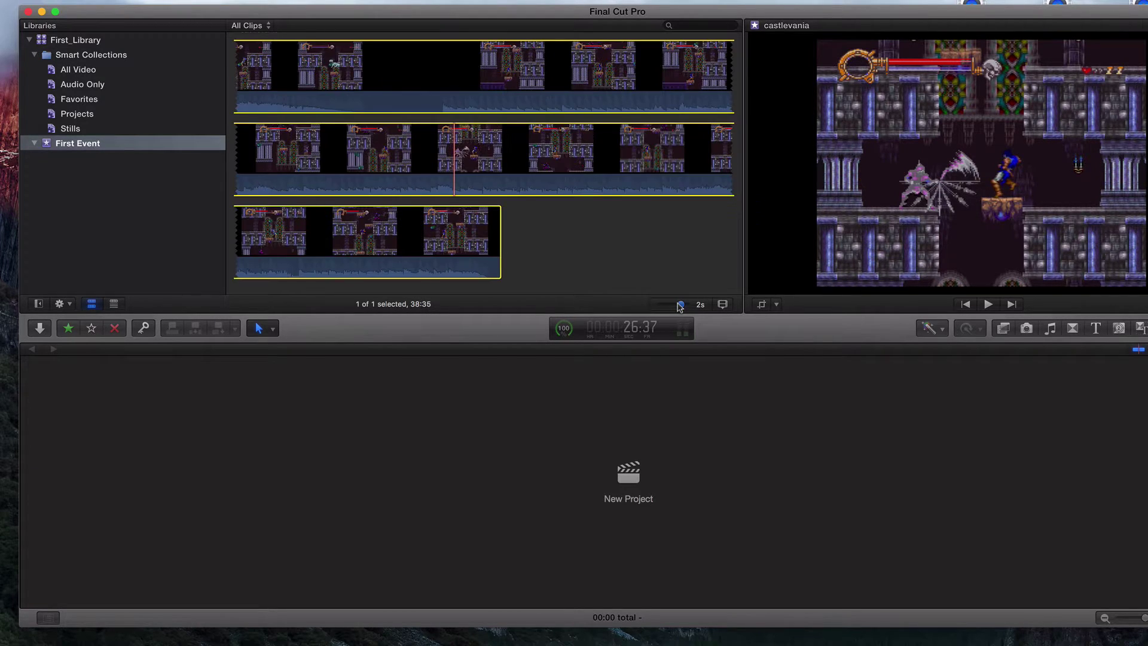
{"action": "left_click", "coordinate": [114, 304]}
{"action": "left_click", "coordinate": [526, 96]}
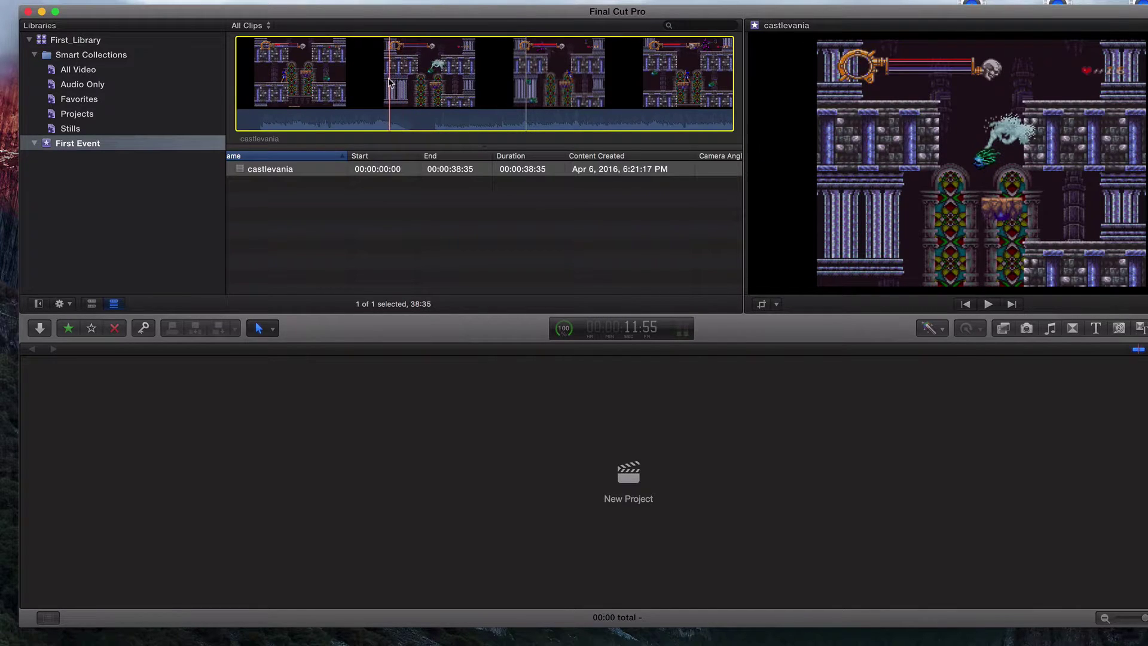
{"action": "left_click", "coordinate": [408, 81]}
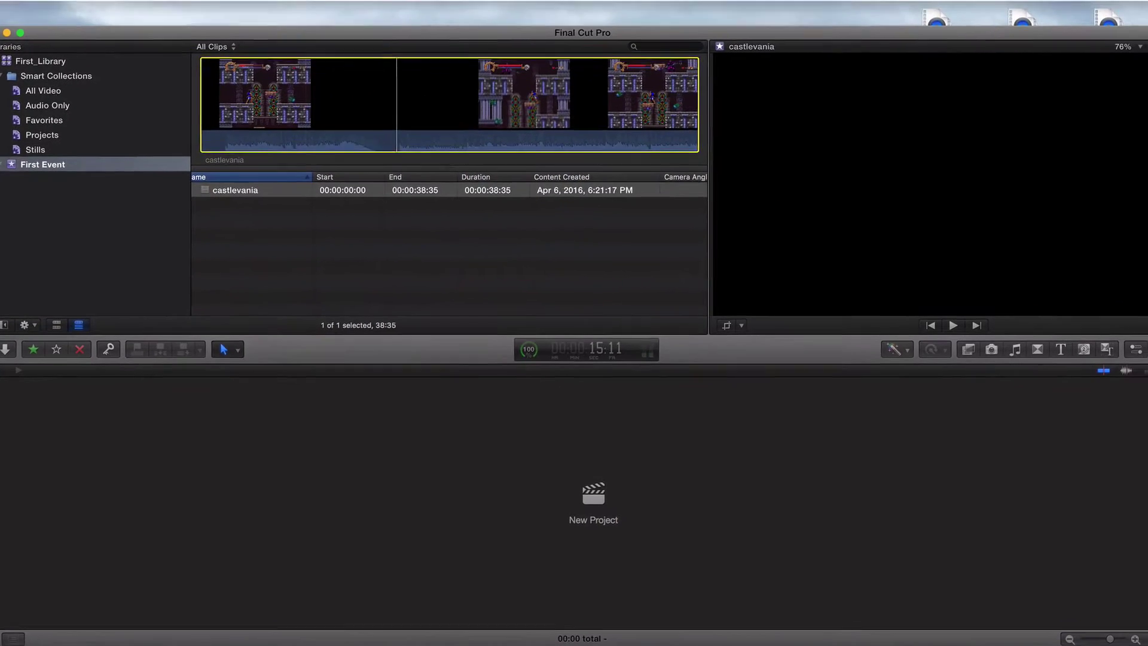
Step: Review the Mark menu commands, then mark a 04:50 range mid-clip with I and O
{"action": "left_click", "coordinate": [106, 9]}
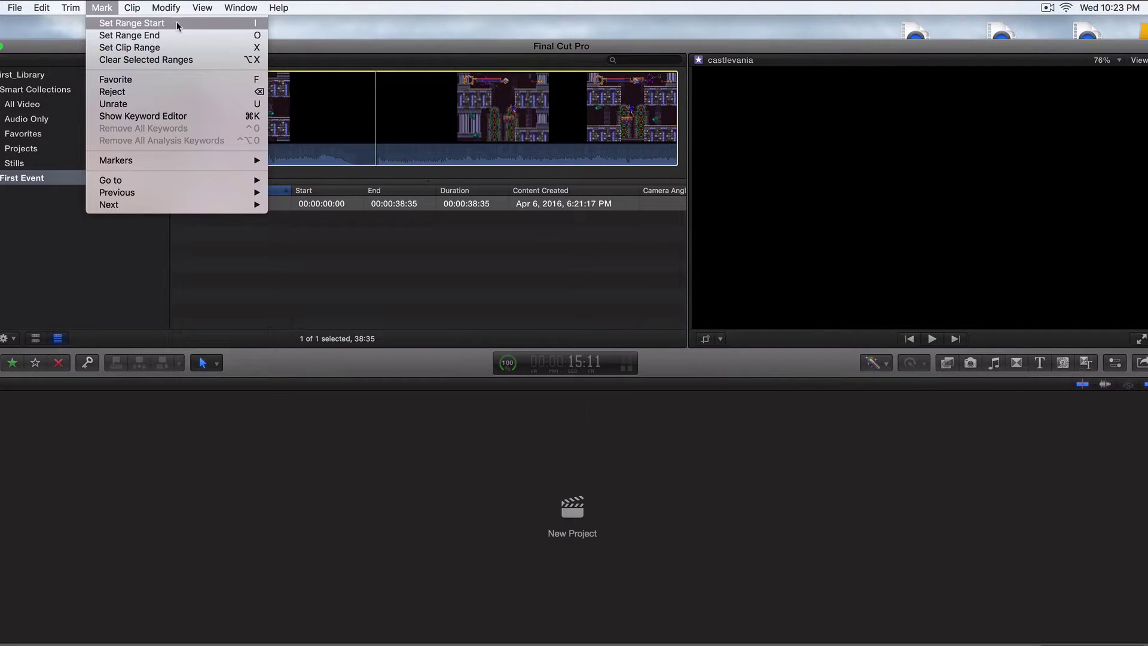
{"action": "left_click", "coordinate": [376, 57]}
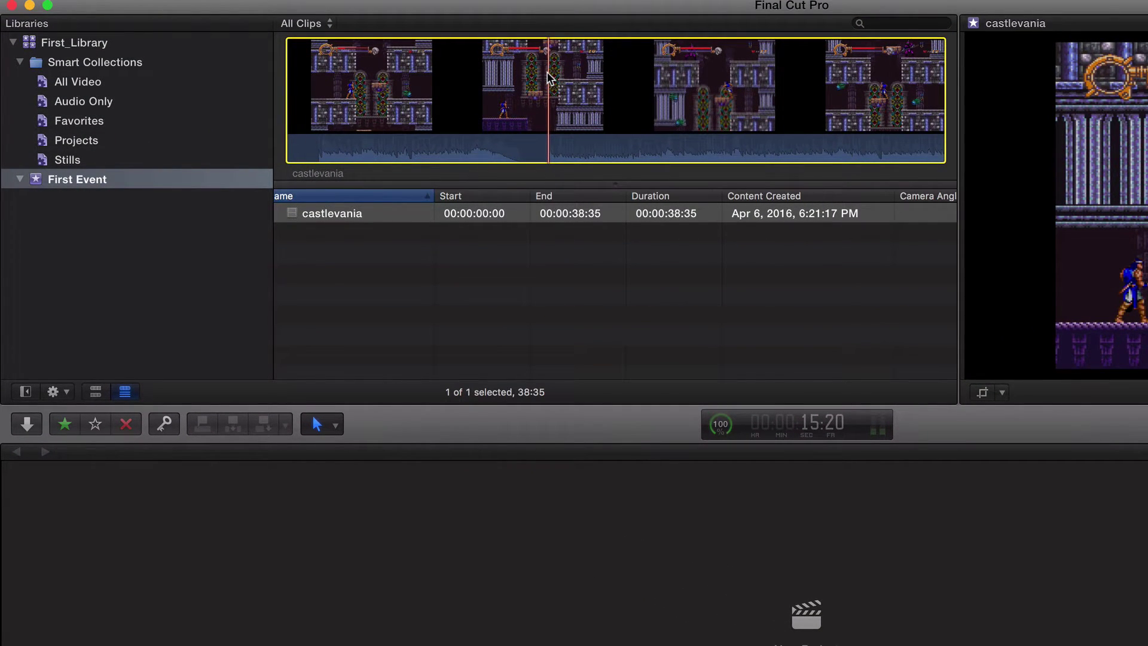
{"action": "key", "text": "i"}
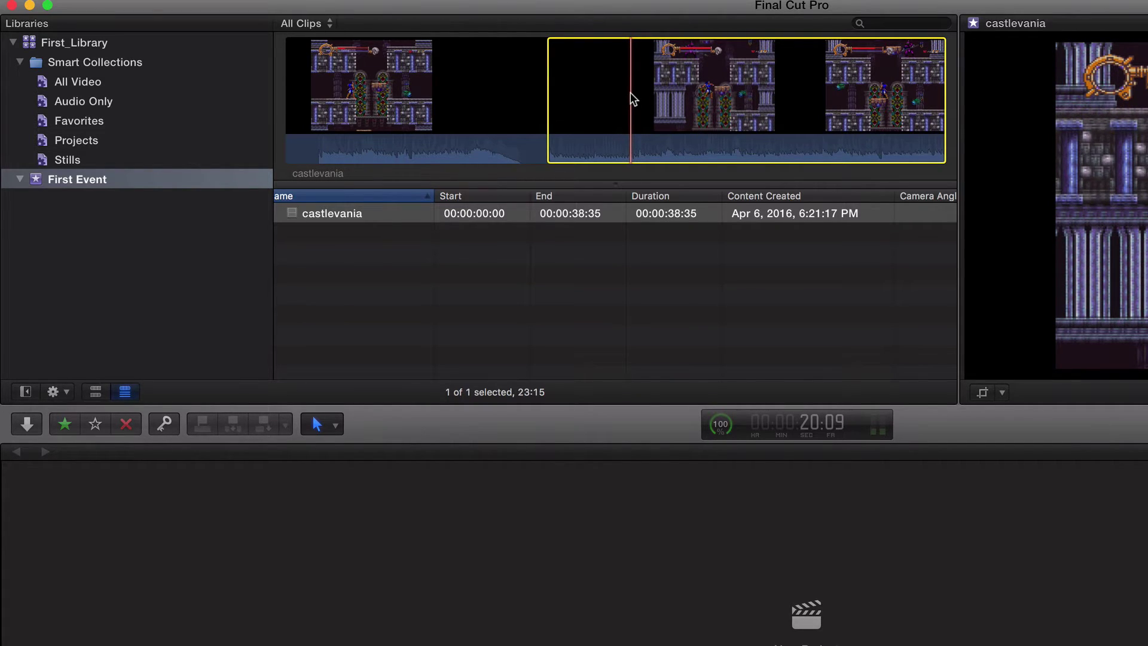
{"action": "key", "text": "o"}
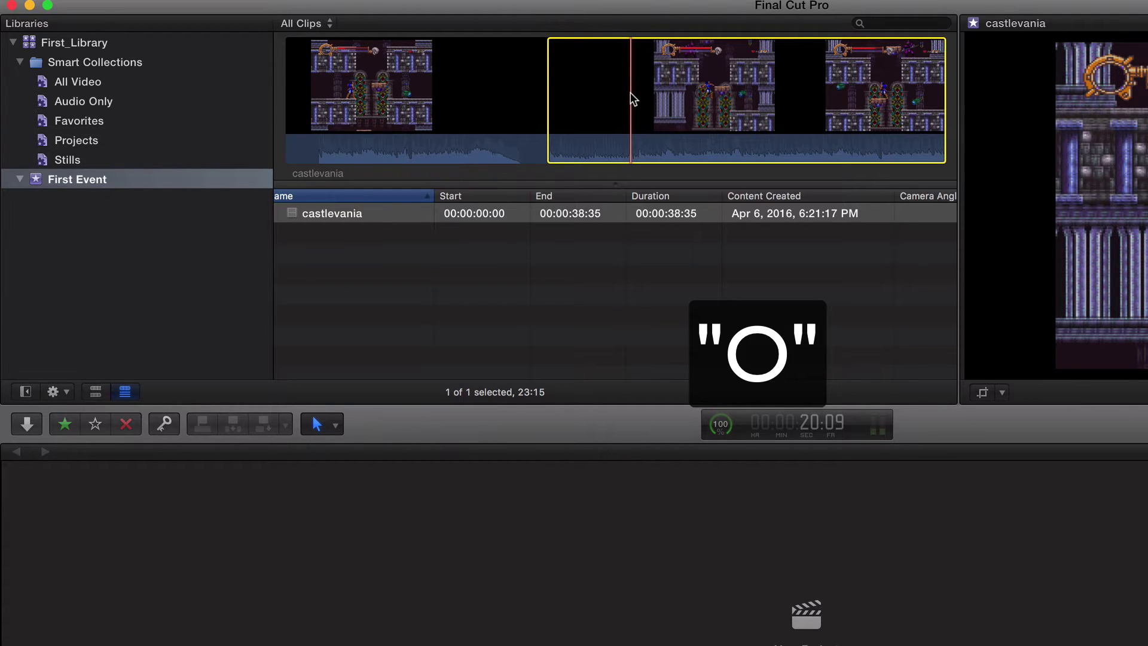
{"action": "key", "text": "o"}
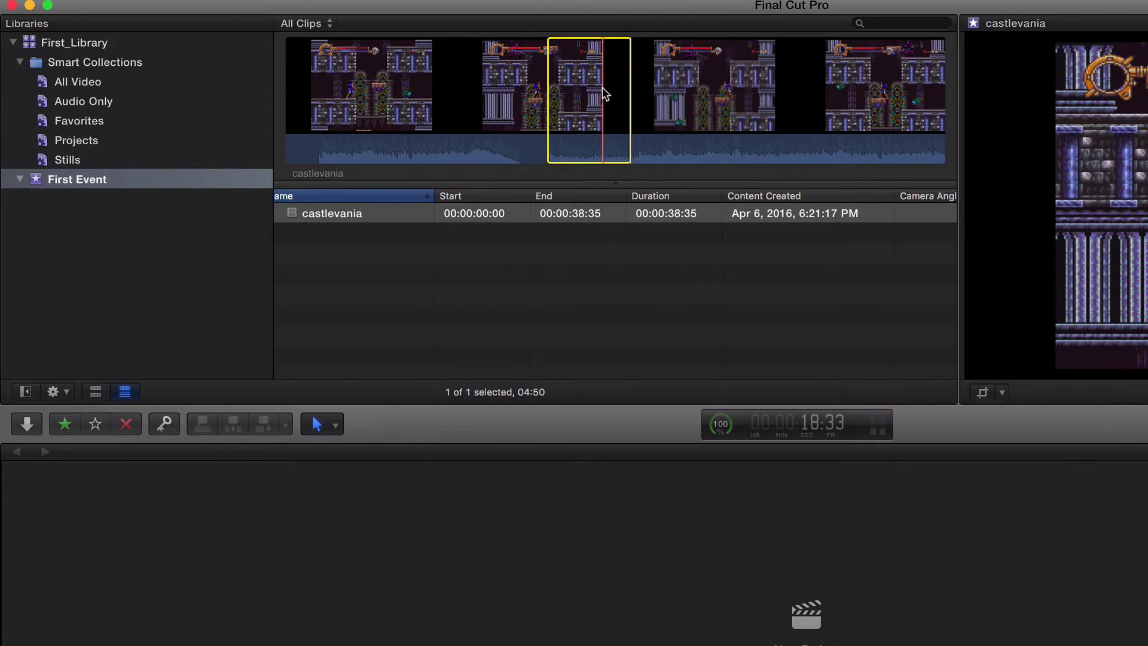
Step: Favorite the 04:50 castlevania range and view it in Favorites as a filmstrip
{"action": "left_click", "coordinate": [70, 123]}
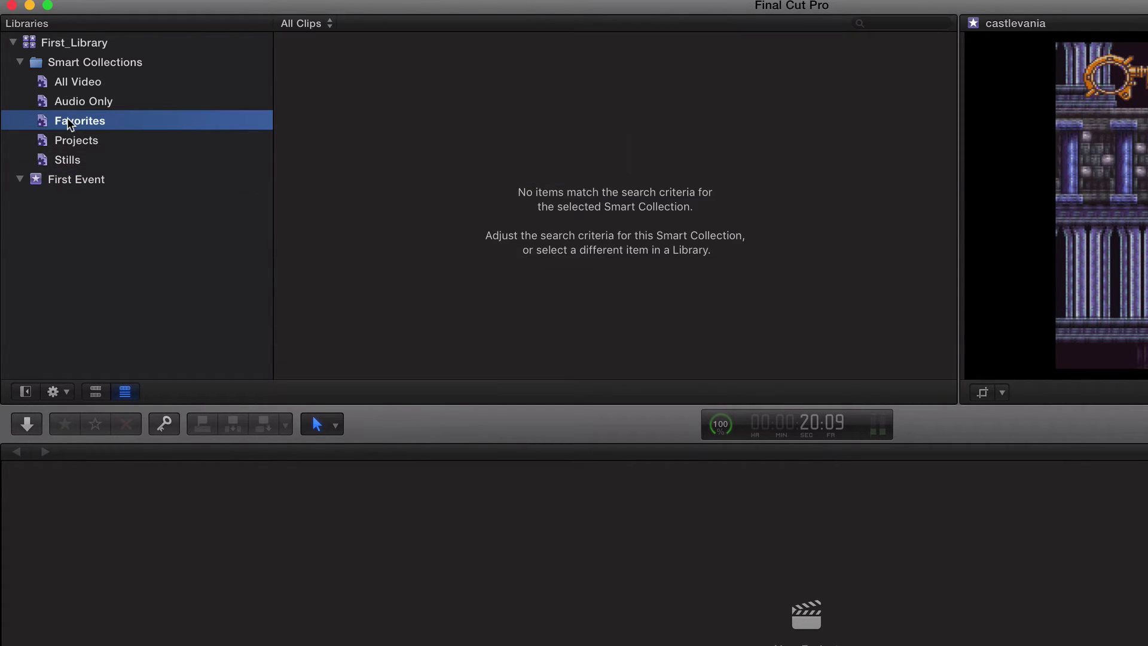
{"action": "left_click", "coordinate": [74, 183]}
{"action": "left_click", "coordinate": [593, 90]}
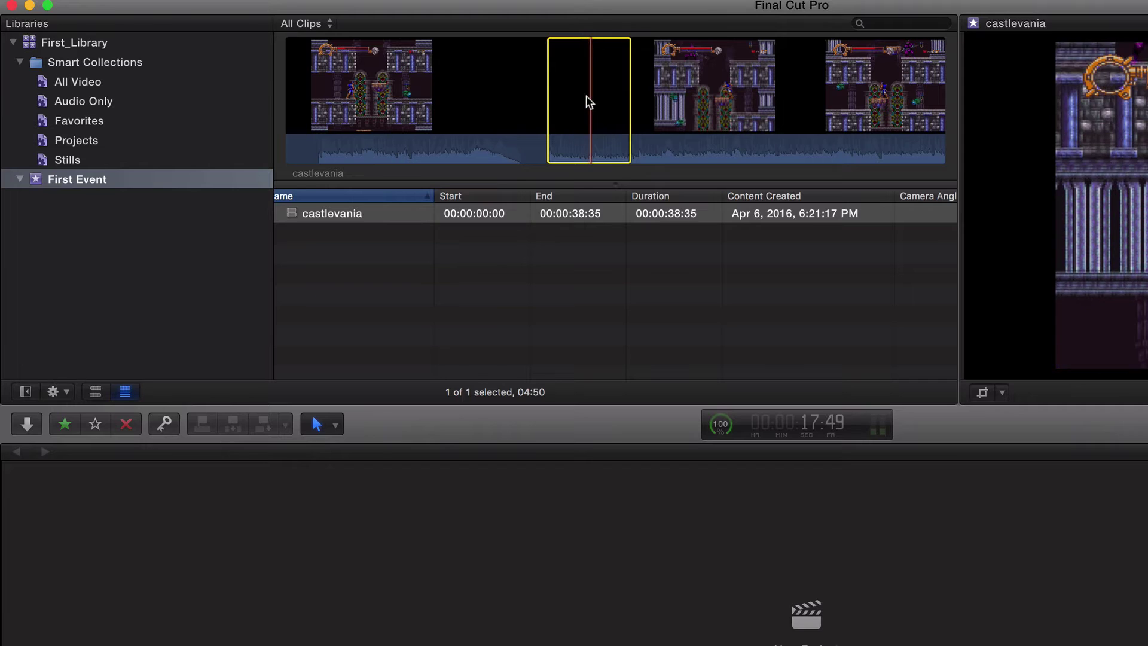
{"action": "key", "text": "f"}
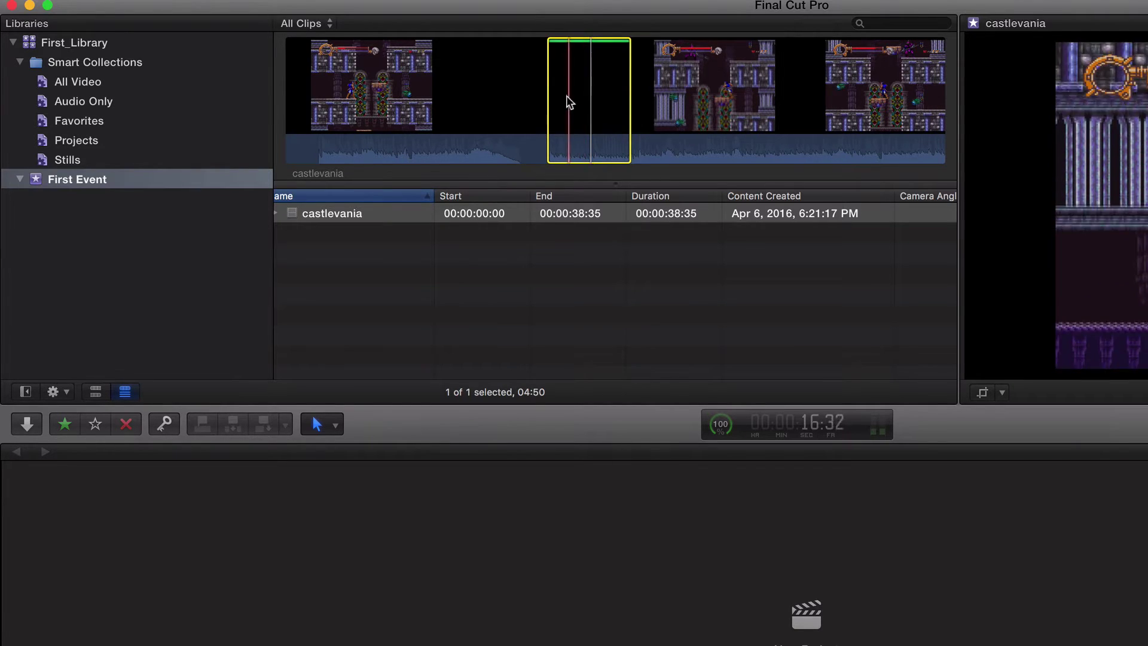
{"action": "left_click", "coordinate": [81, 118]}
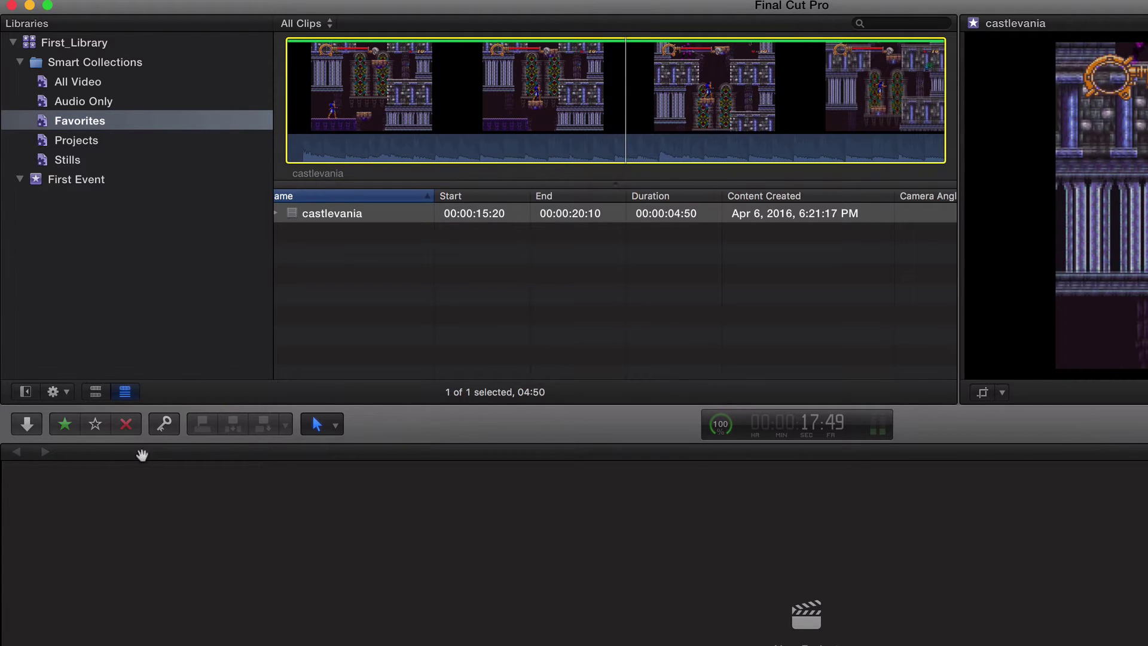
{"action": "left_click", "coordinate": [95, 393]}
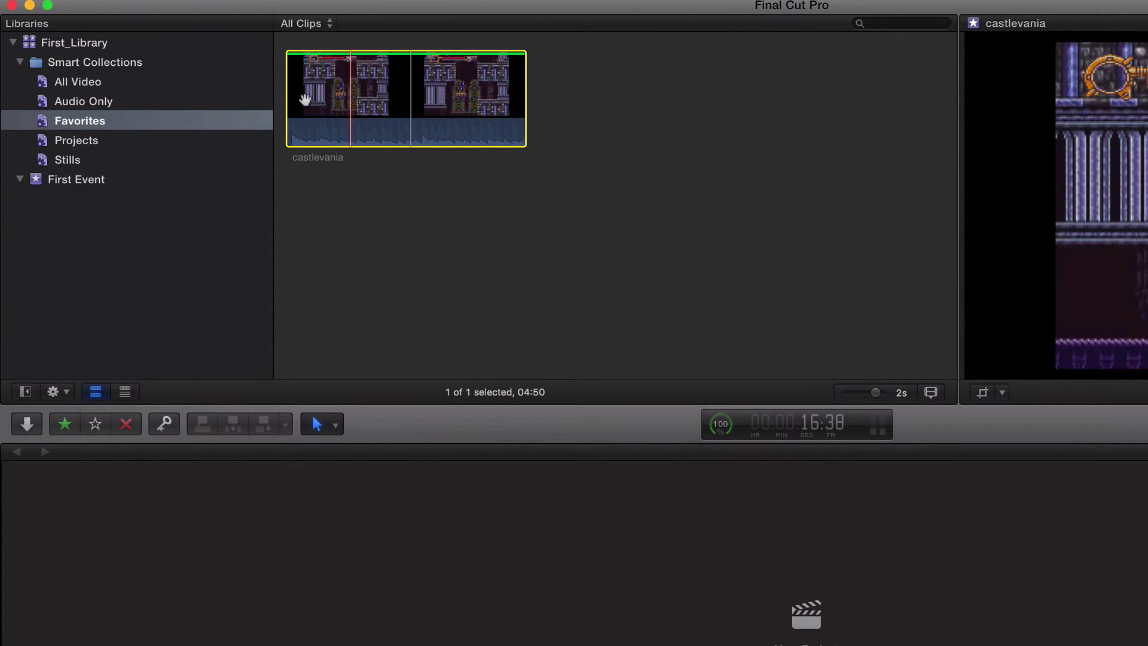
Step: Mark a 02:58 castlevania range, favorite it, and confirm it appears in Favorites
{"action": "left_click", "coordinate": [85, 180]}
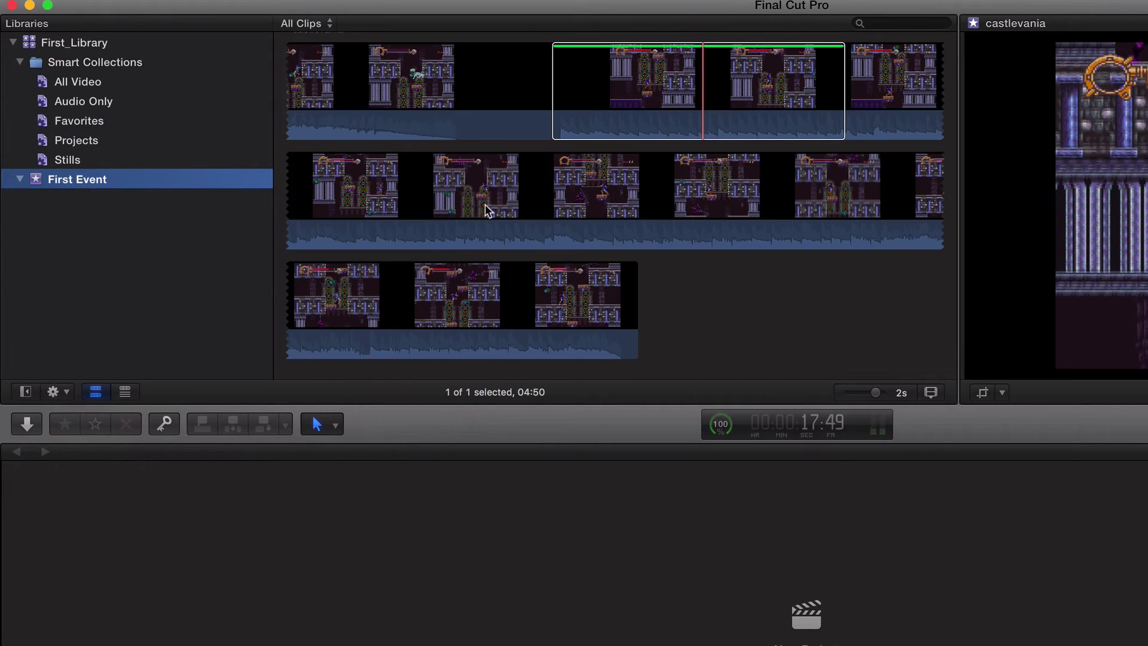
{"action": "key", "text": "super+1"}
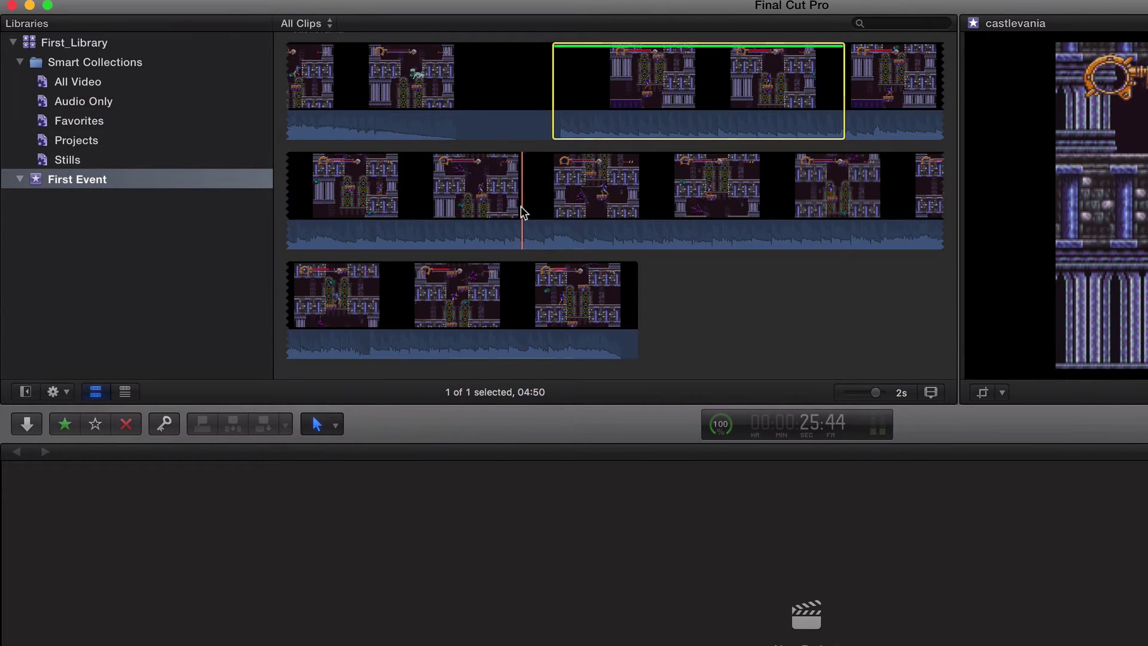
{"action": "left_click", "coordinate": [523, 213]}
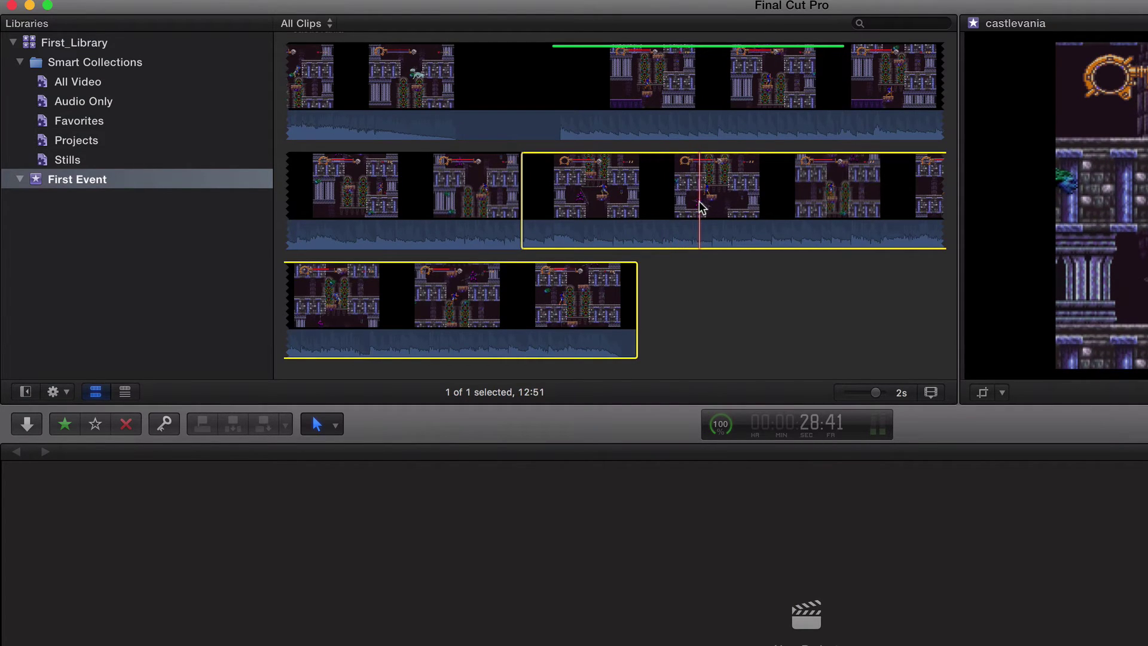
{"action": "key", "text": "o"}
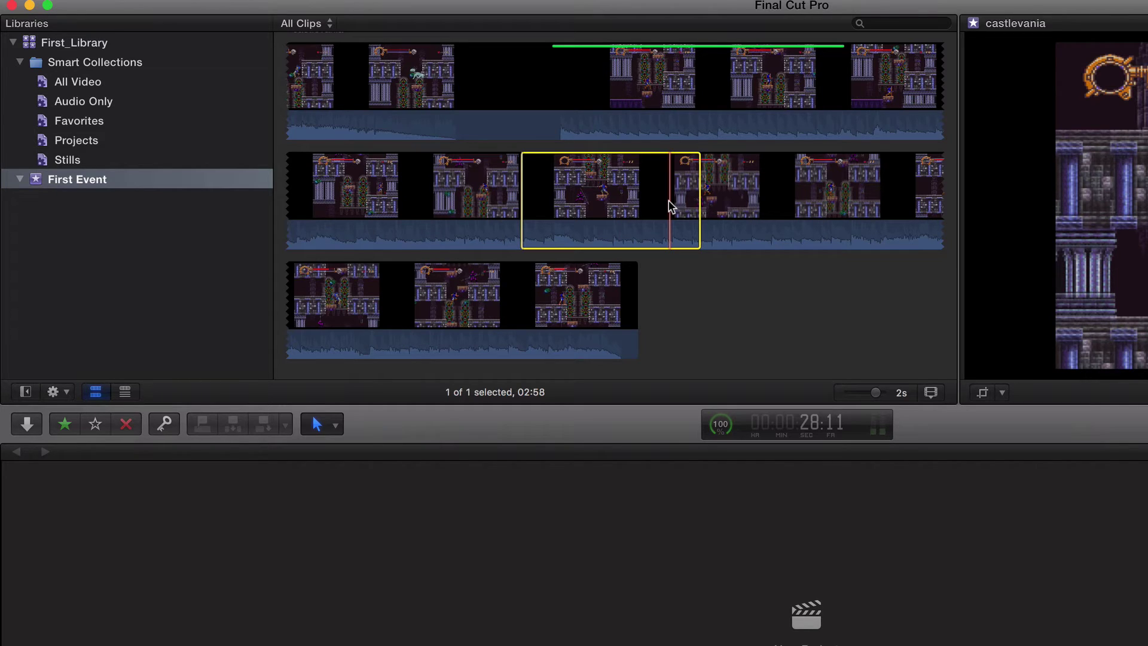
{"action": "key", "text": "f"}
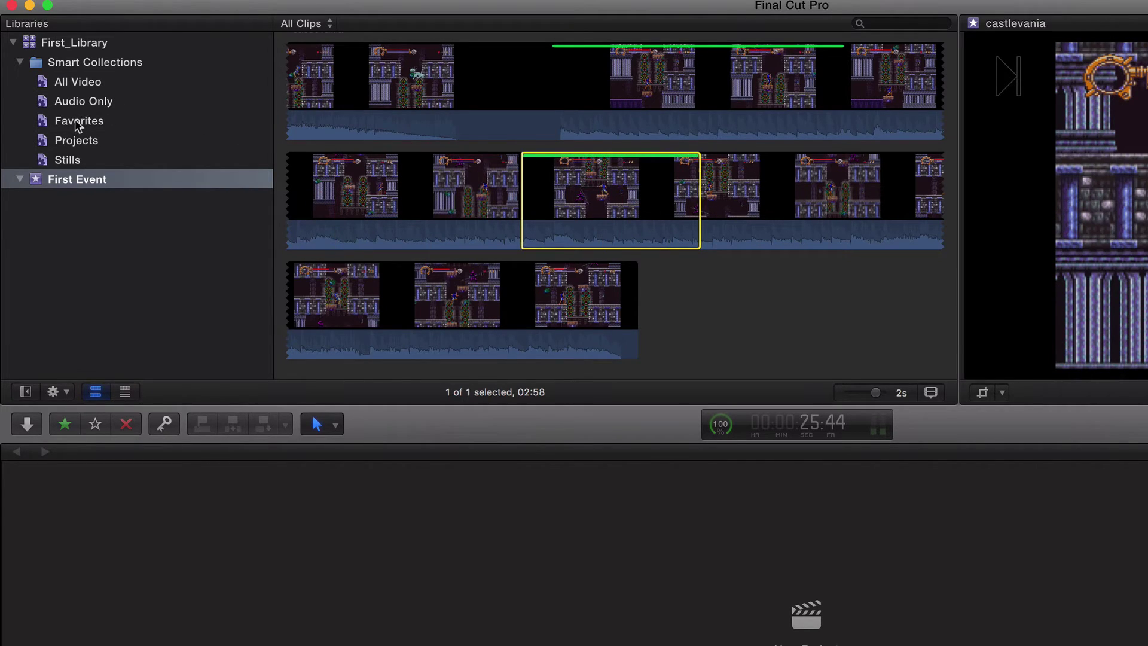
{"action": "left_click", "coordinate": [77, 125]}
{"action": "left_click", "coordinate": [615, 106]}
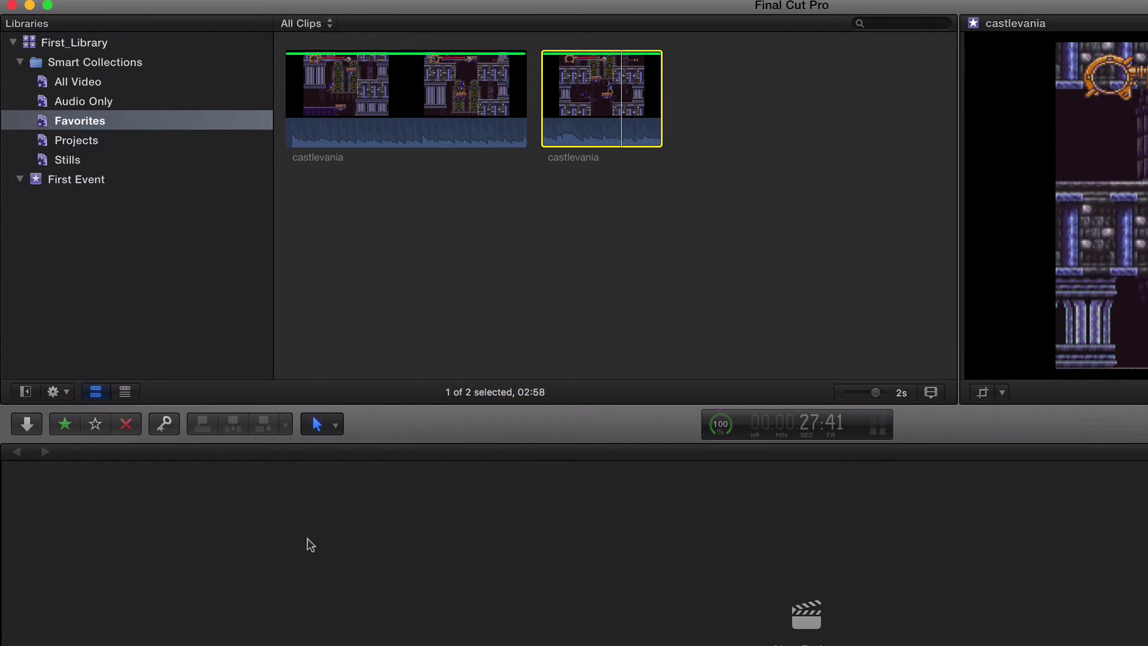
{"action": "left_click", "coordinate": [415, 245]}
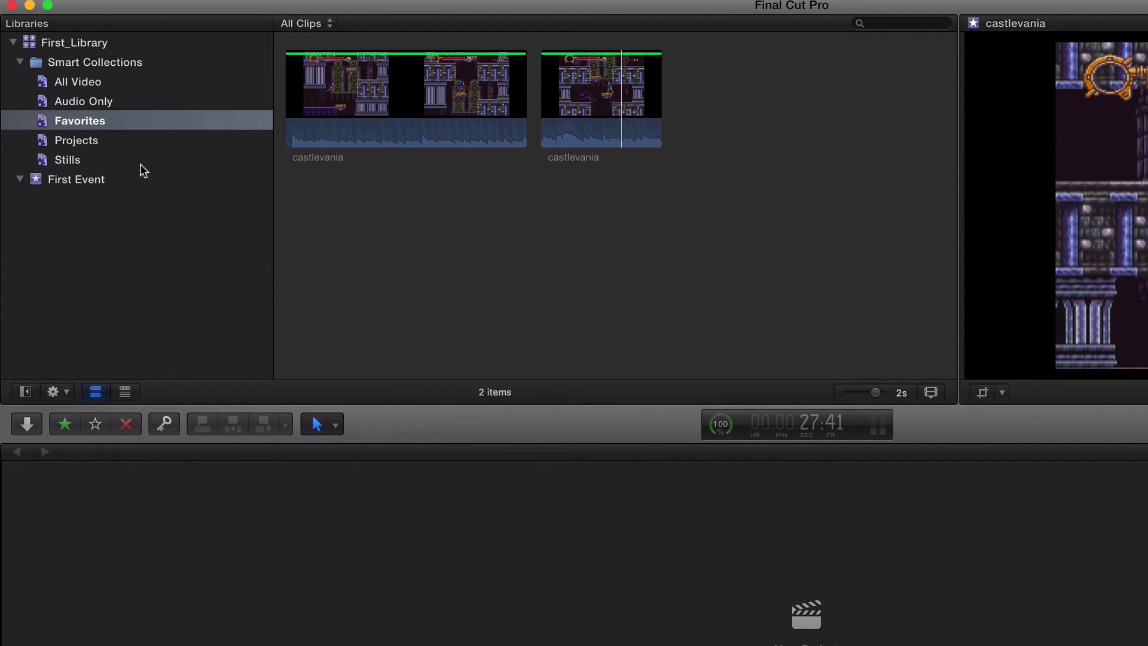
Step: Check Projects and Favorites, then select the full 38:35 castlevania clip in First Event
{"action": "left_click", "coordinate": [96, 145]}
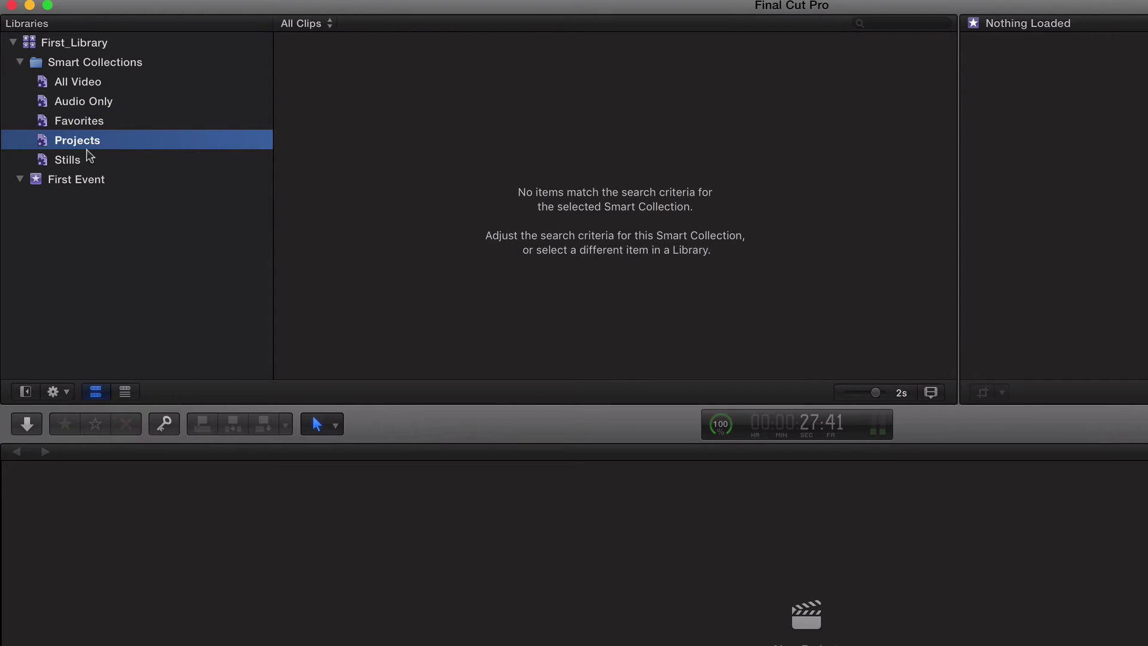
{"action": "left_click", "coordinate": [79, 121]}
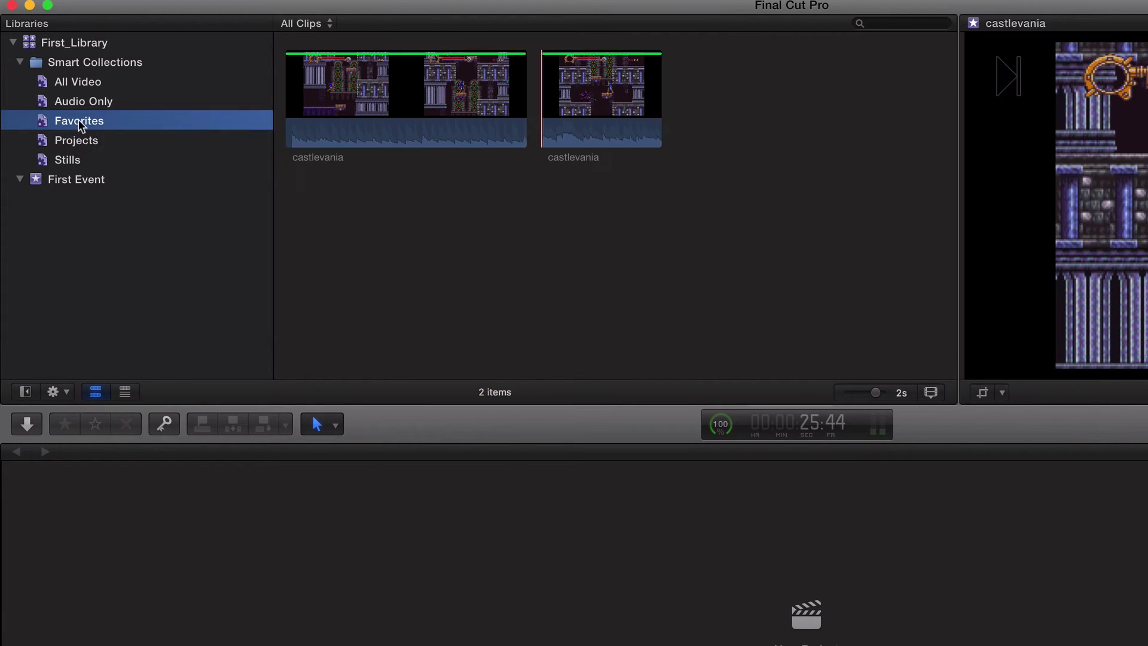
{"action": "left_click", "coordinate": [95, 181]}
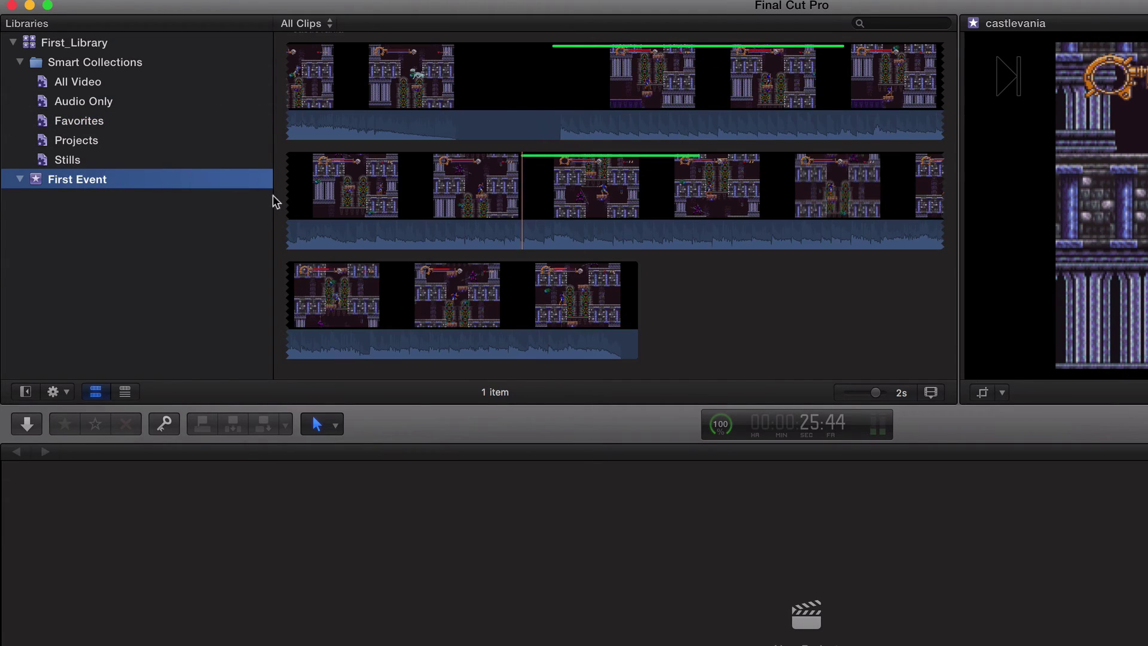
{"action": "left_click", "coordinate": [538, 231]}
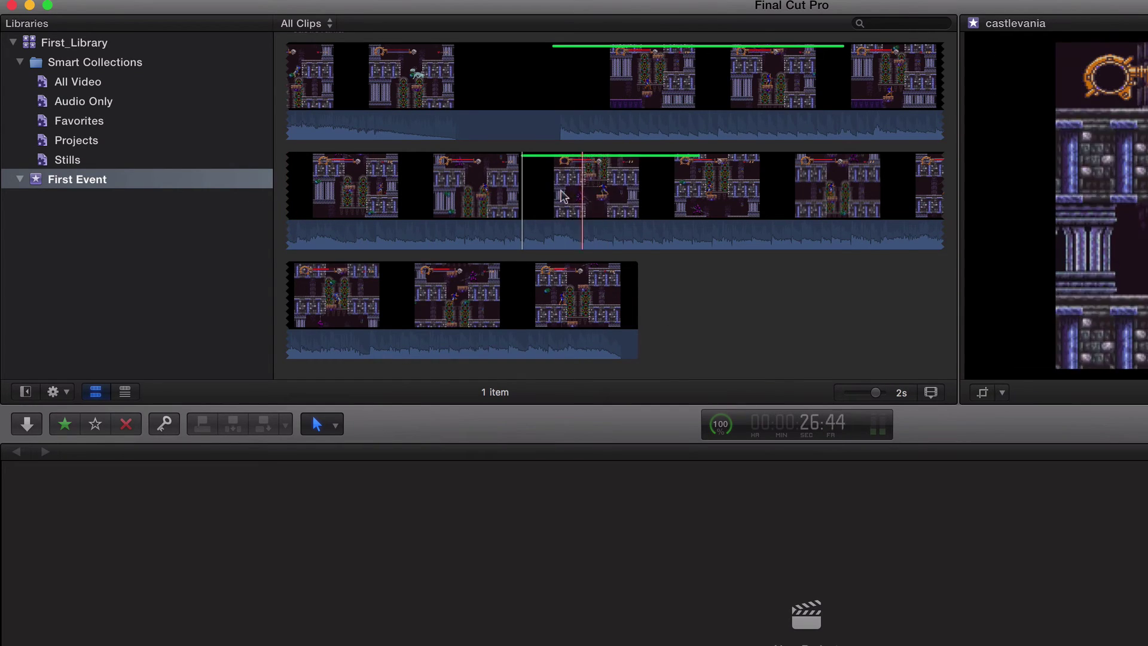
{"action": "left_click", "coordinate": [453, 188]}
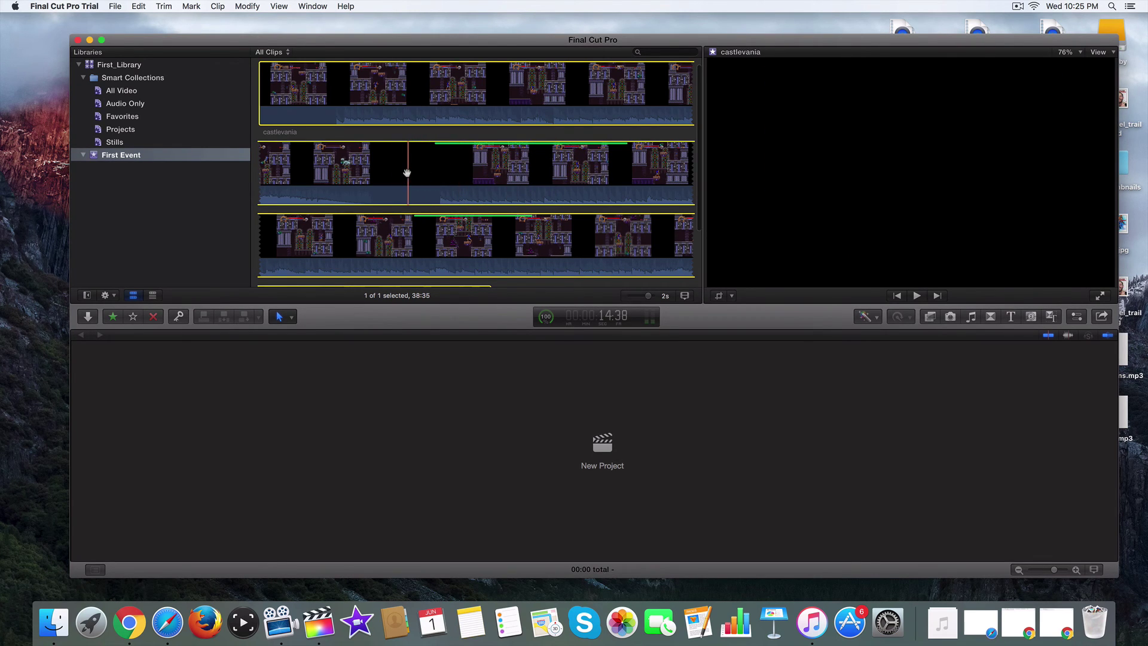
Step: Mark a range with I and O, then reopen Favorites showing both castlevania favorites
{"action": "key", "text": "i"}
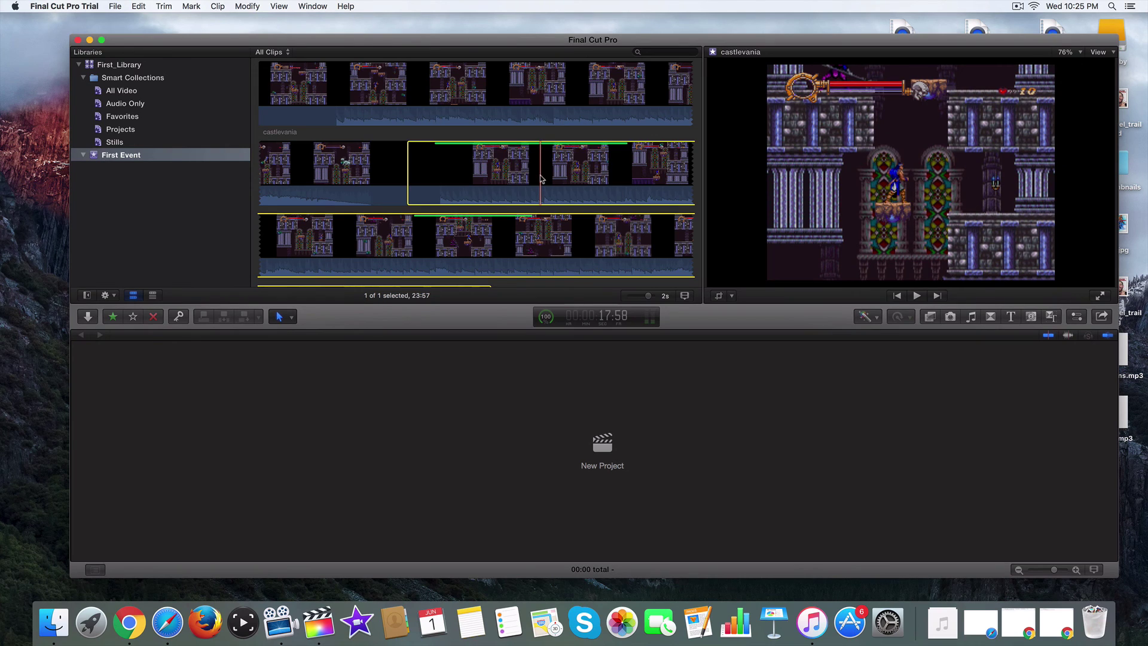
{"action": "key", "text": "o"}
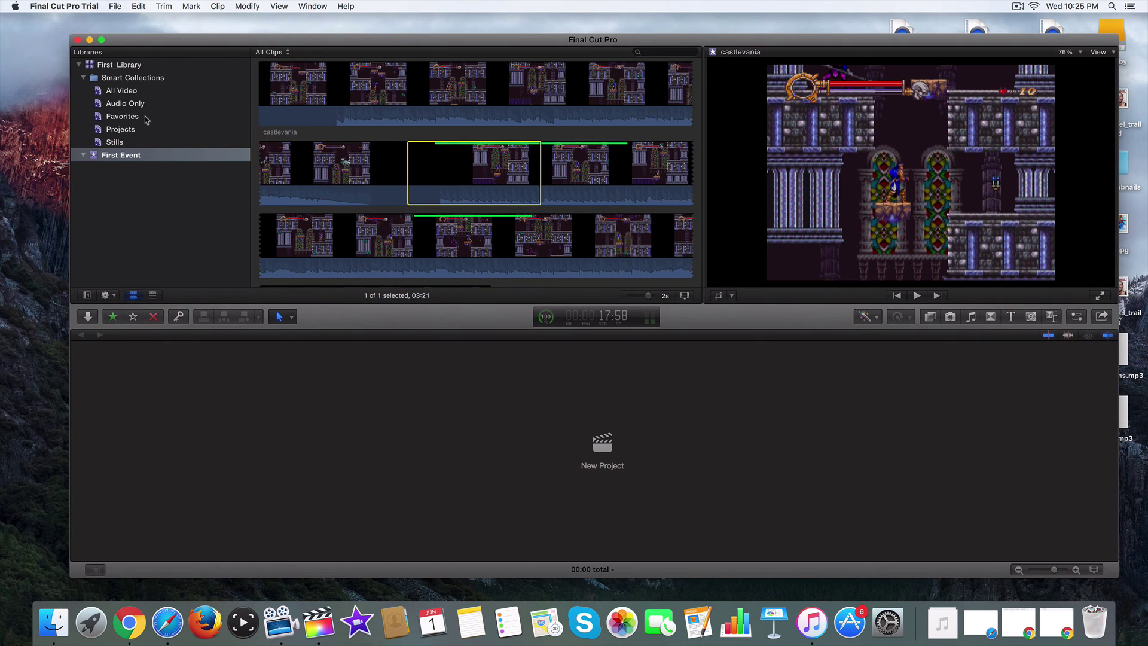
{"action": "left_click", "coordinate": [138, 120]}
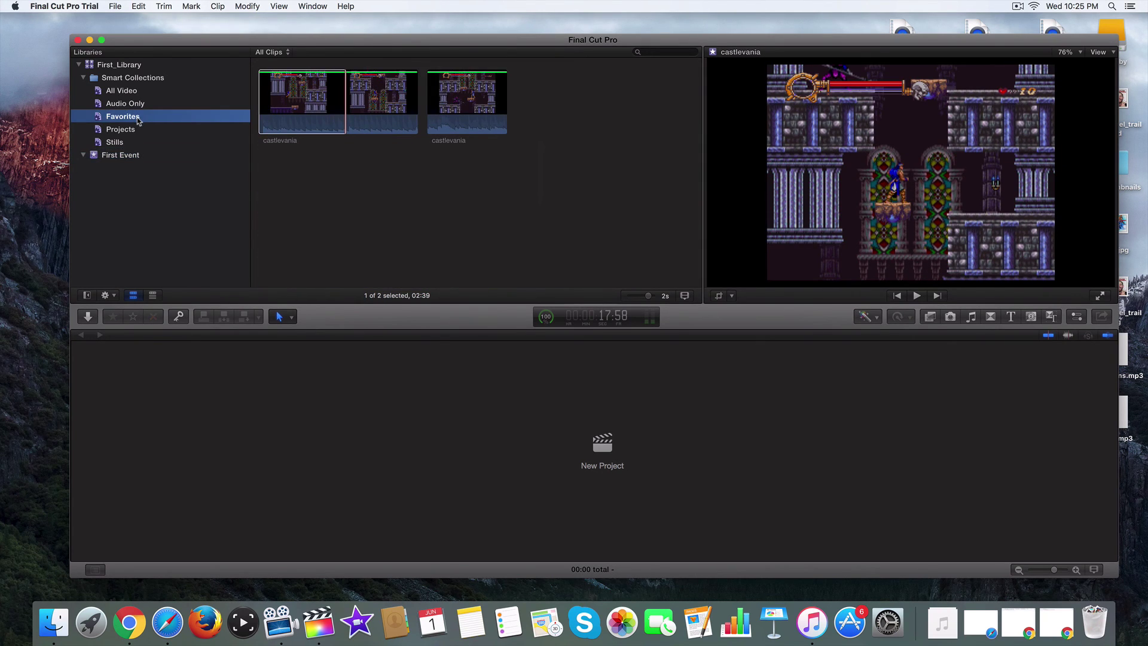